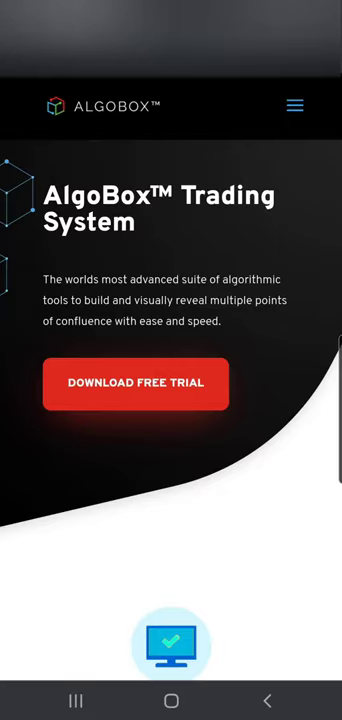
click(165, 106)
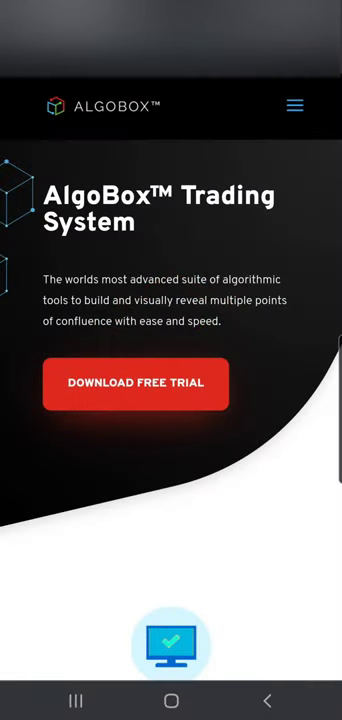
scroll(171, 400, down, 8)
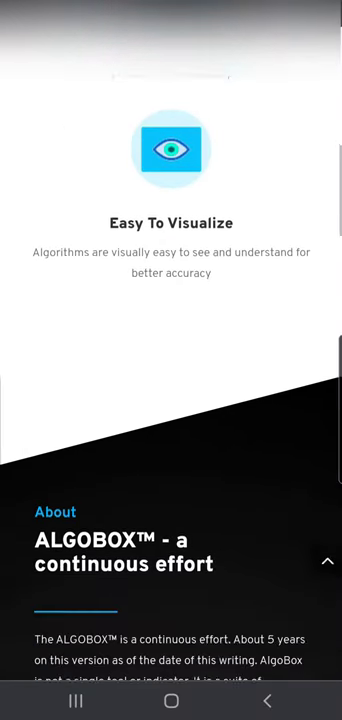
scroll(171, 400, down, 4)
click(327, 561)
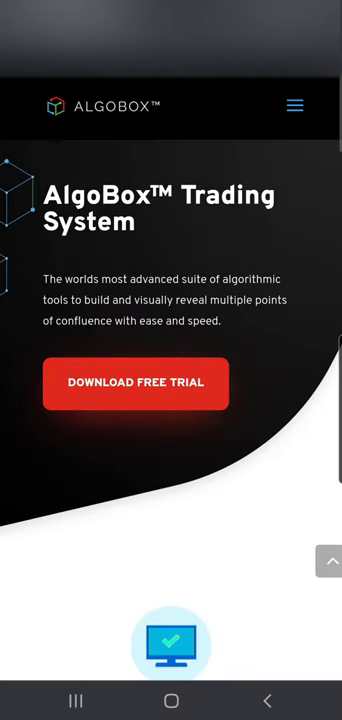